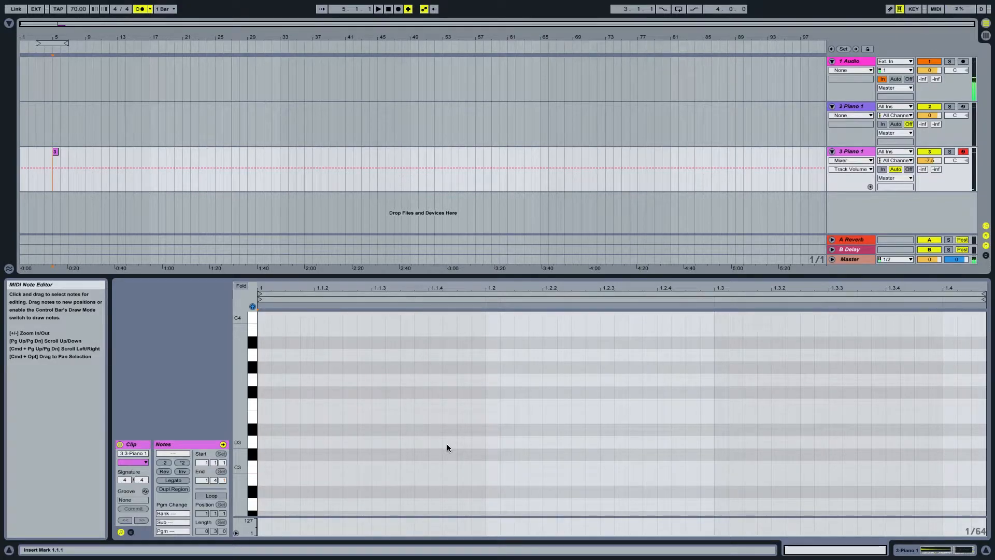
Record a solo melody into a new clip on the 3 Piano 1 track starting at bar 5, and open the recorded clip.
{"action": "key", "text": "F9"}
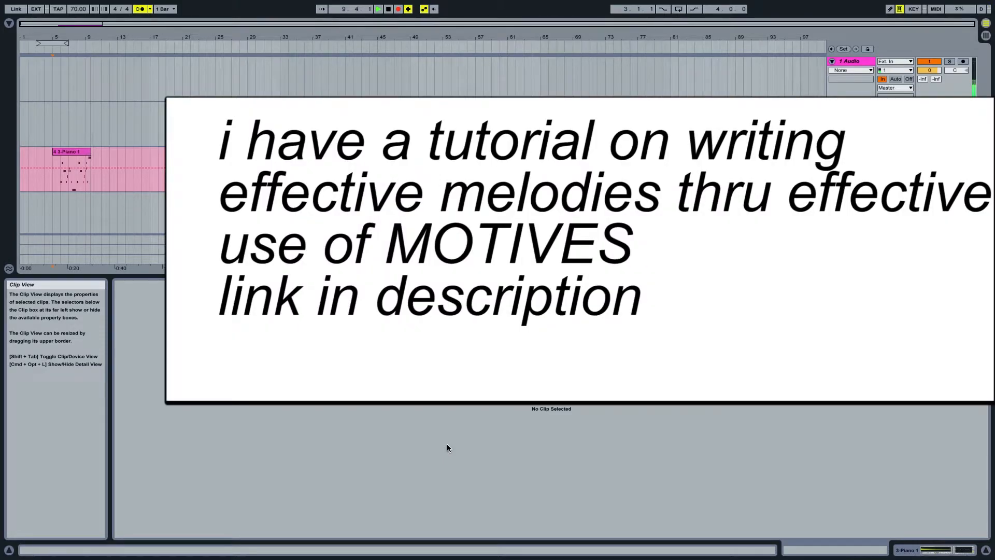
{"action": "key", "text": "space"}
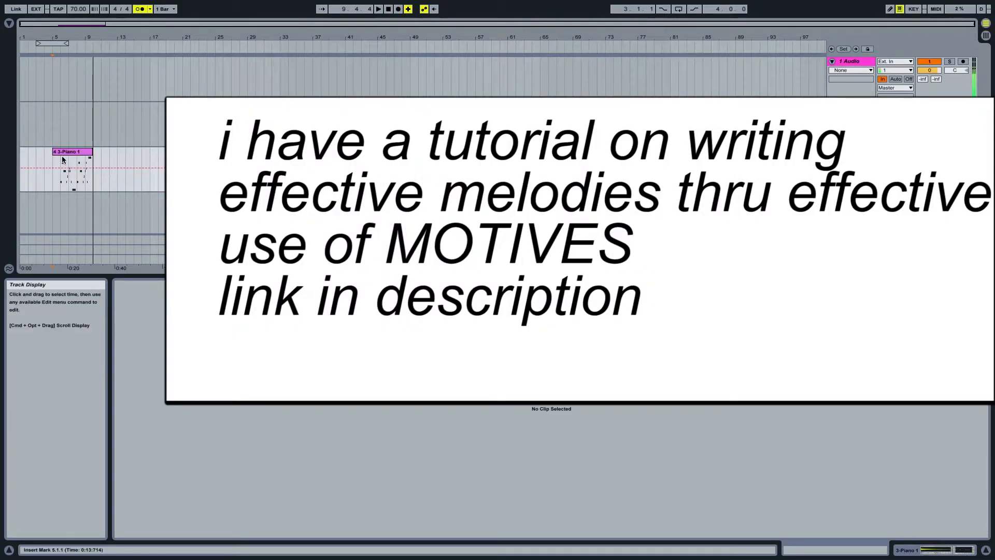
{"action": "left_click", "coordinate": [73, 171]}
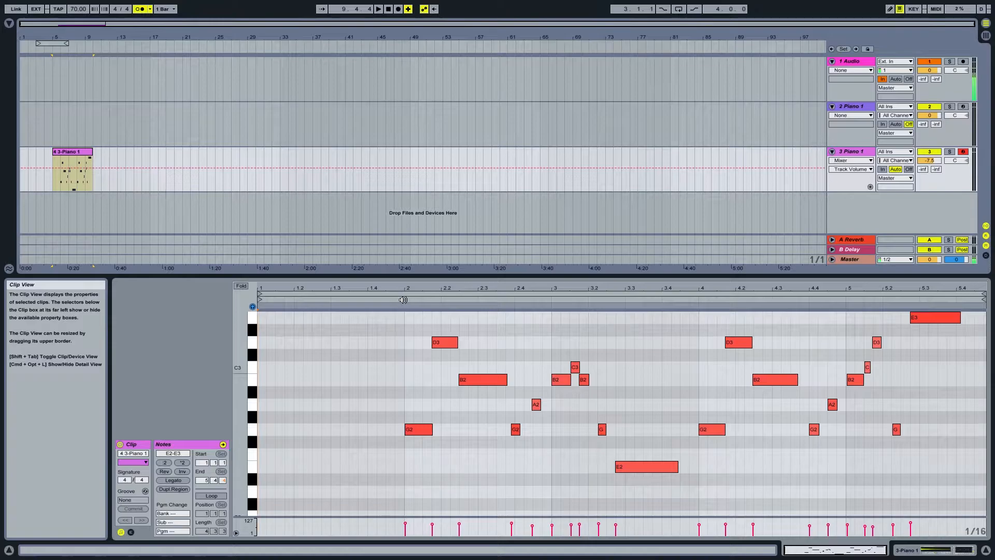
Play back the melody and nudge the short G2 note just before beat 2.4 slightly later, checking the A2 beside it.
{"action": "left_click", "coordinate": [403, 299]}
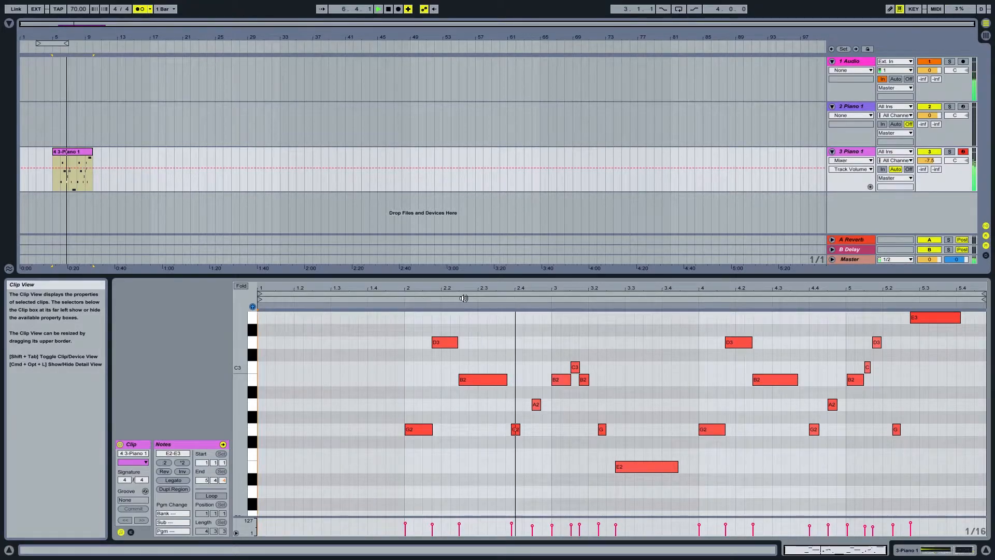
{"action": "key", "text": "space"}
{"action": "left_click", "coordinate": [536, 405]}
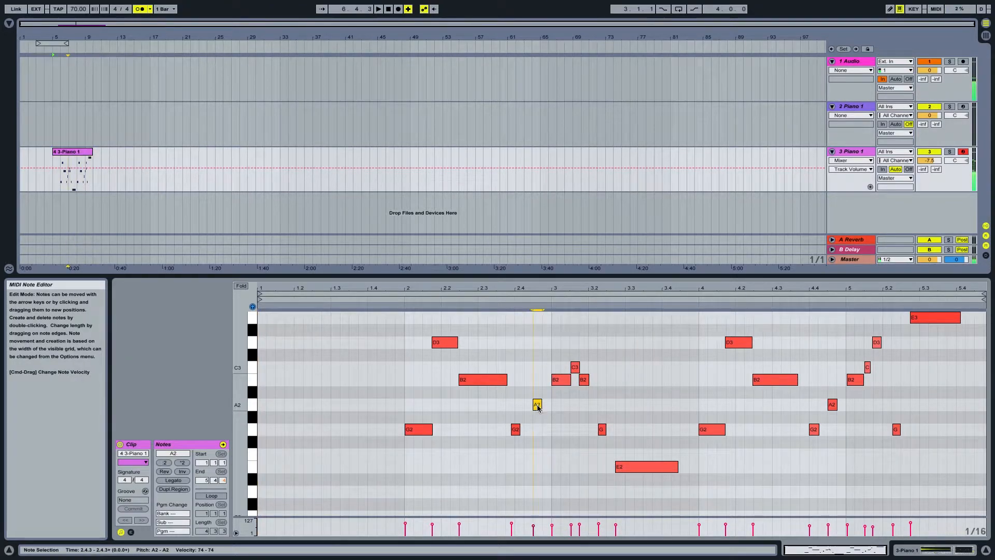
{"action": "left_click", "coordinate": [519, 430]}
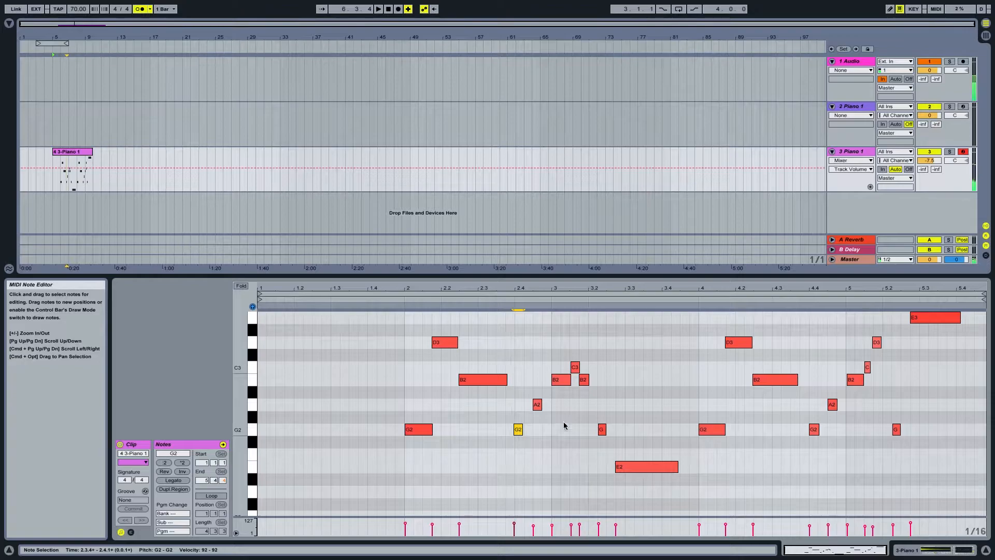
{"action": "key", "text": "space"}
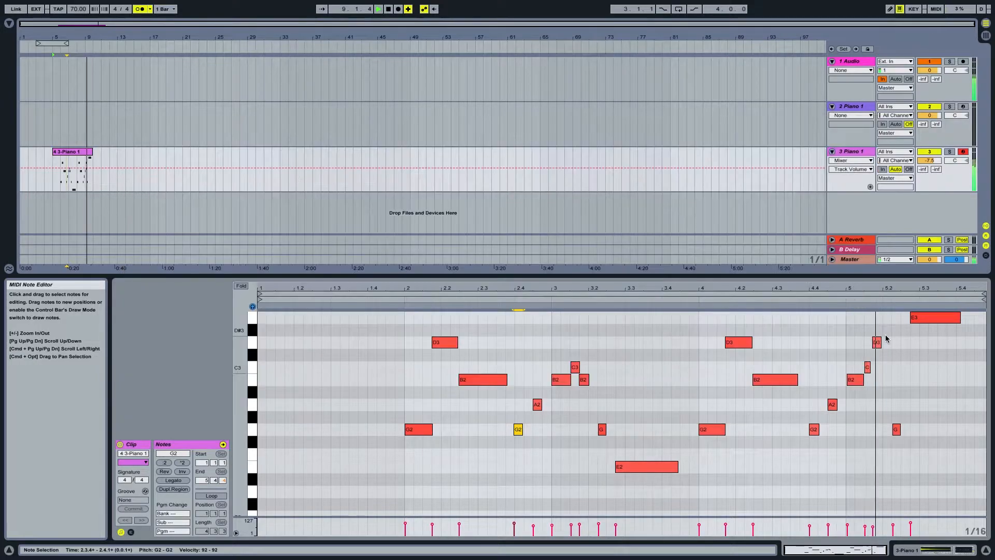
{"action": "left_click", "coordinate": [64, 187]}
{"action": "key", "text": "space"}
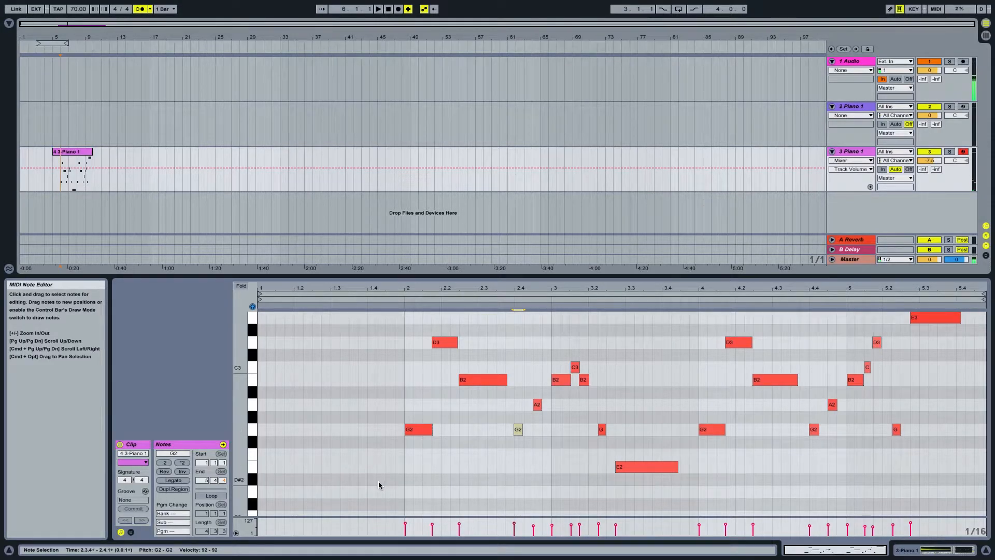
Transpose all the melody notes in the clip up two octaves.
{"action": "left_click_drag", "start_coordinate": [379, 485], "coordinate": [981, 312]}
{"action": "key", "text": "shift+Up"}
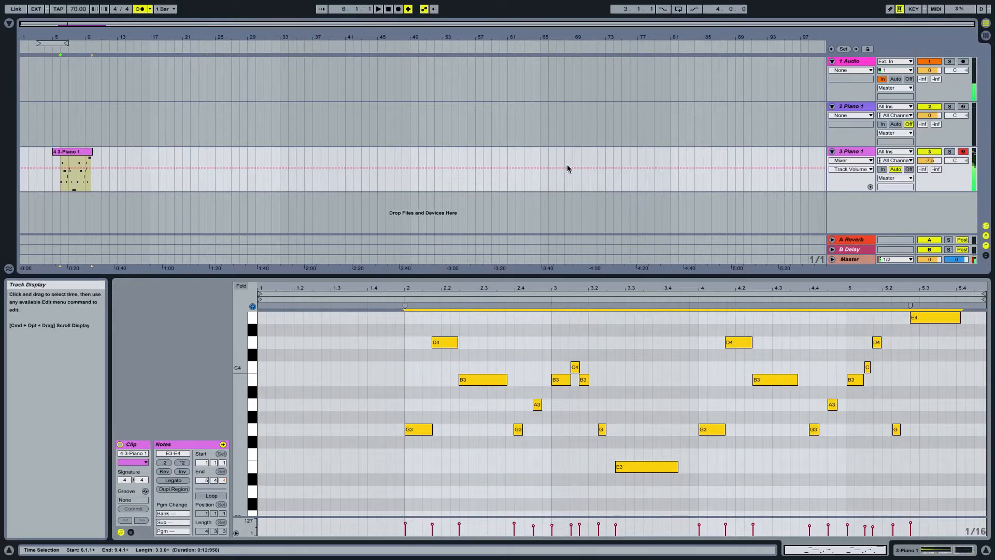
{"action": "key", "text": "shift+Up"}
Record a simple sustained bassline beneath the melody on the 3 Piano 1 track, starting from 5.1.1.
{"action": "left_click", "coordinate": [66, 175]}
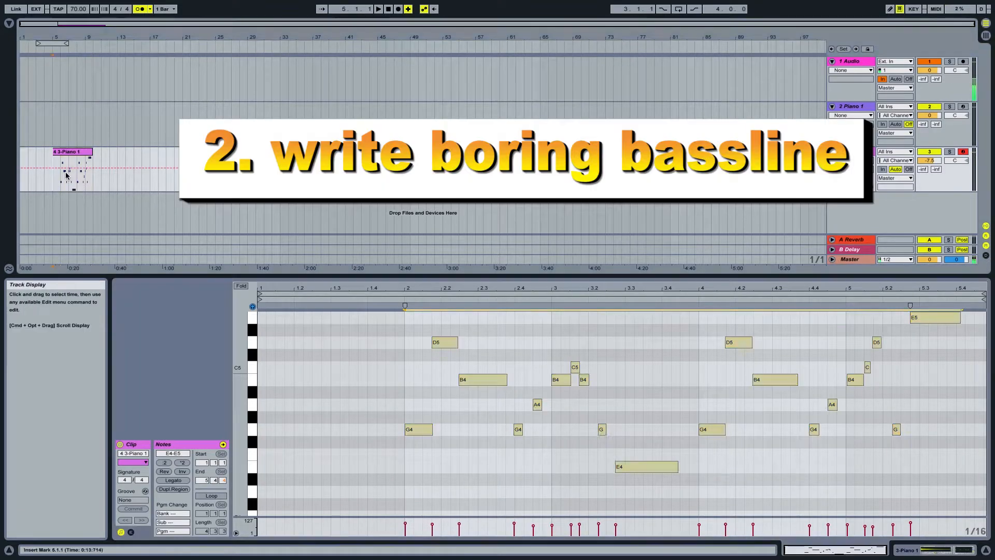
{"action": "left_click", "coordinate": [65, 175]}
{"action": "key", "text": "space"}
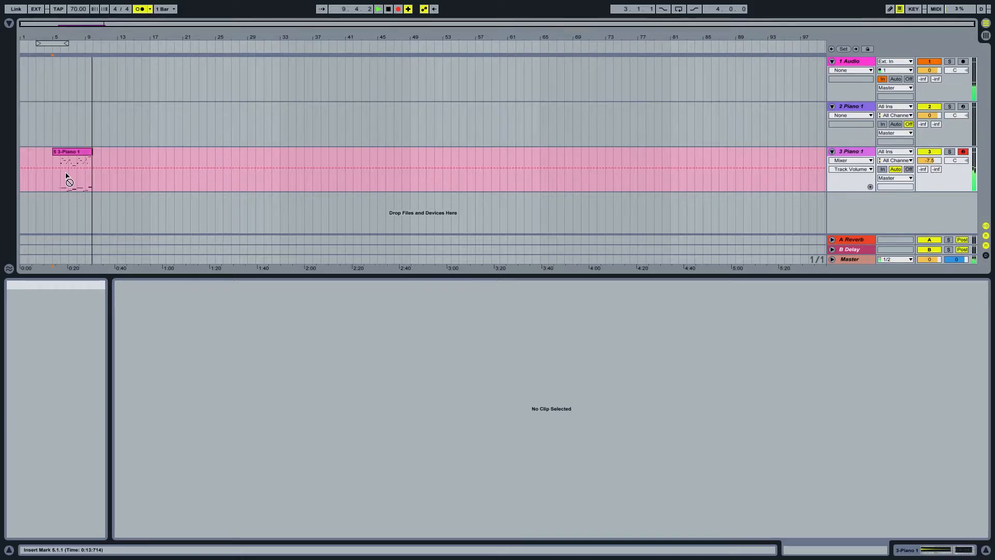
Open the combined clip, play it back and examine the melody and bass notes across their full pitch range.
{"action": "left_click", "coordinate": [66, 172]}
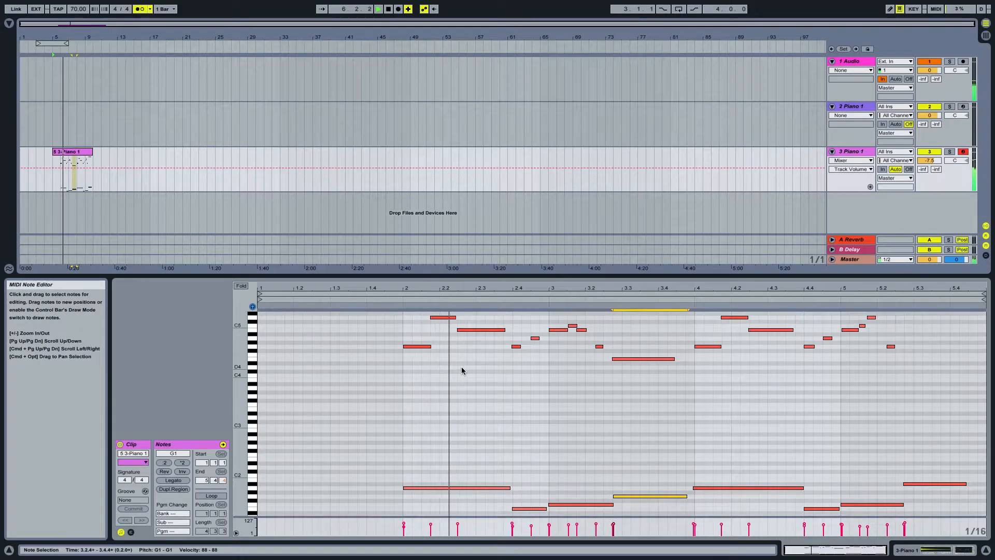
{"action": "key", "text": "space"}
{"action": "left_click_drag", "start_coordinate": [240, 393], "coordinate": [223, 394]}
{"action": "left_click", "coordinate": [432, 438]}
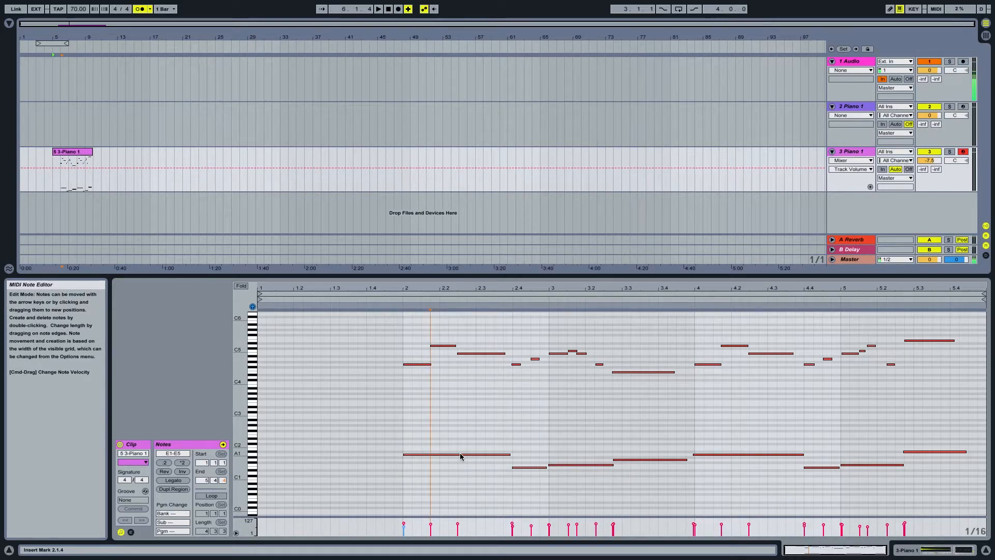
Copy the first bass note to G2 and C3 to form the first chord, and lower the whole bassline one octave.
{"action": "left_click", "coordinate": [477, 431]}
{"action": "left_click", "coordinate": [477, 453]}
{"action": "key", "text": "shift+Up"}
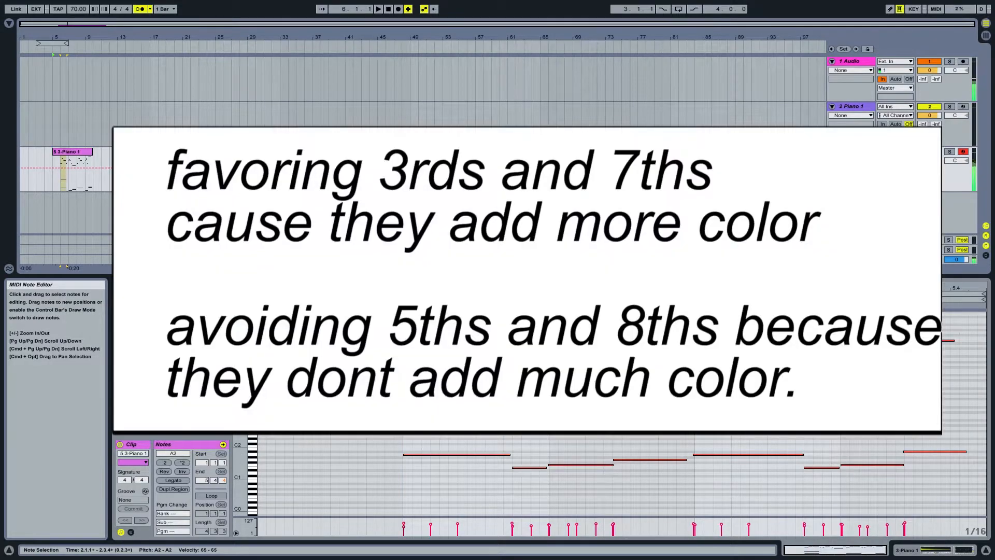
{"action": "key", "text": "Up"}
{"action": "key", "text": "Up"}
{"action": "key", "text": "Down"}
{"action": "key", "text": "Down"}
{"action": "key", "text": "Down"}
{"action": "key", "text": "Down"}
{"action": "key", "text": "Down"}
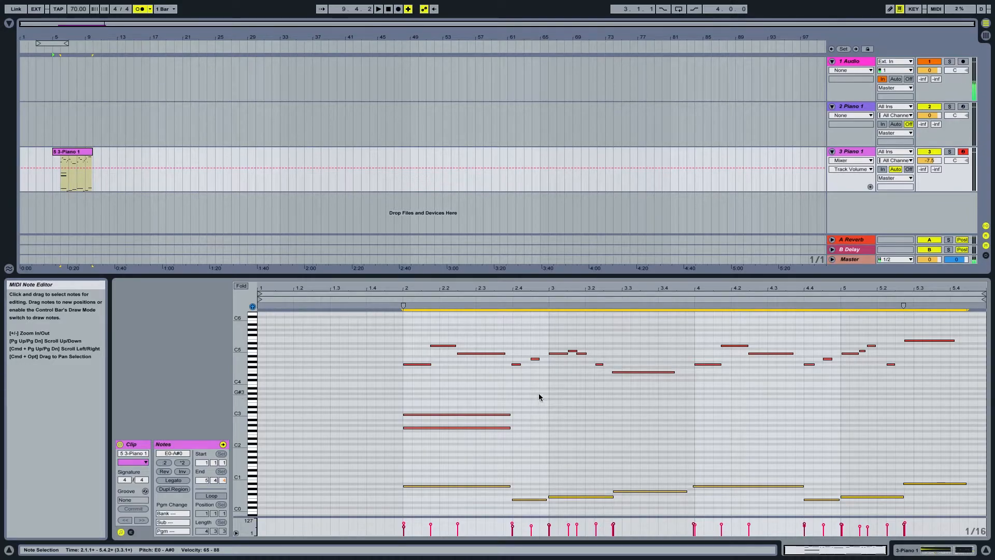
Copy the short second bass note up to G2 and D3 to form the second chord.
{"action": "left_click", "coordinate": [518, 406]}
{"action": "left_click", "coordinate": [528, 499]}
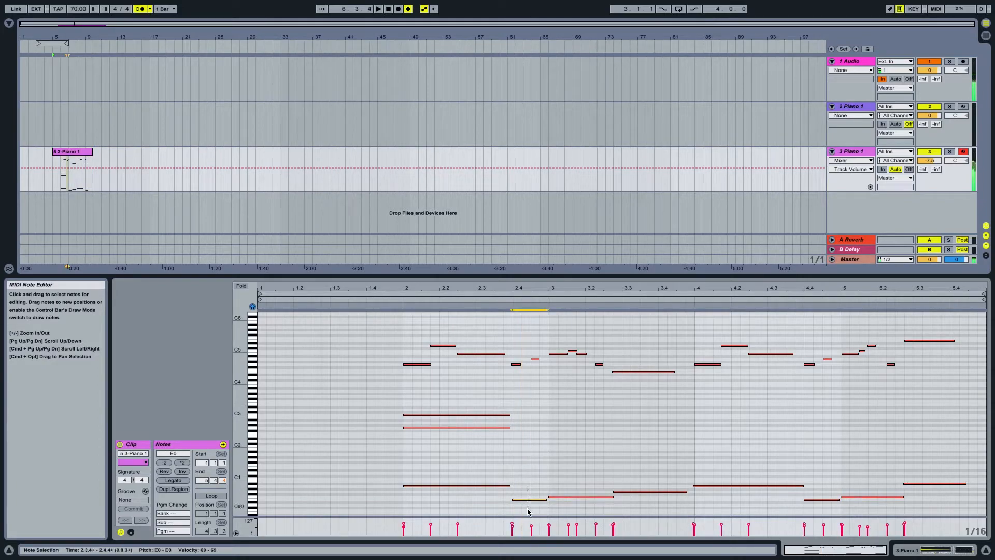
{"action": "key", "text": "super+c"}
{"action": "key", "text": "super+v"}
{"action": "key", "text": "shift+Up"}
{"action": "key", "text": "shift+Up"}
{"action": "key", "text": "shift+Up"}
{"action": "key", "text": "Down"}
{"action": "key", "text": "Down"}
{"action": "key", "text": "Down"}
{"action": "key", "text": "Down"}
{"action": "key", "text": "Down"}
{"action": "key", "text": "Down"}
{"action": "key", "text": "Down"}
{"action": "key", "text": "Down"}
{"action": "key", "text": "Down"}
{"action": "left_click_drag", "start_coordinate": [528, 505], "coordinate": [536, 423]}
{"action": "key", "text": "super+c"}
{"action": "key", "text": "super+v"}
{"action": "key", "text": "Up"}
{"action": "key", "text": "Up"}
{"action": "key", "text": "Up"}
{"action": "key", "text": "Up"}
{"action": "key", "text": "Up"}
{"action": "left_click_drag", "start_coordinate": [533, 477], "coordinate": [531, 412]}
{"action": "key", "text": "super+c"}
{"action": "key", "text": "super+v"}
{"action": "key", "text": "Down"}
{"action": "key", "text": "Down"}
{"action": "key", "text": "Down"}
{"action": "key", "text": "Down"}
{"action": "key", "text": "Down"}
{"action": "key", "text": "shift+Up"}
Copy the third bass note, at the start of bar 3, up to C3 and G2 to form a chord.
{"action": "left_click", "coordinate": [570, 497]}
{"action": "key", "text": "super+c"}
{"action": "key", "text": "super+v"}
{"action": "key", "text": "shift+Up"}
{"action": "key", "text": "shift+Up"}
{"action": "key", "text": "Up"}
{"action": "key", "text": "Up"}
{"action": "key", "text": "Up"}
{"action": "key", "text": "Up"}
{"action": "key", "text": "Up"}
{"action": "key", "text": "Up"}
{"action": "key", "text": "Up"}
{"action": "key", "text": "super+c"}
{"action": "key", "text": "super+v"}
{"action": "key", "text": "Down"}
{"action": "key", "text": "Down"}
{"action": "key", "text": "Down"}
{"action": "key", "text": "Down"}
{"action": "key", "text": "Down"}
Copy the fourth bass note up to B2 and F2 to complete the chord, and play the clip back.
{"action": "left_click", "coordinate": [643, 491]}
{"action": "key", "text": "super+c"}
{"action": "key", "text": "super+v"}
{"action": "key", "text": "shift+Up"}
{"action": "key", "text": "shift+Up"}
{"action": "key", "text": "Up"}
{"action": "key", "text": "Up"}
{"action": "key", "text": "Up"}
{"action": "key", "text": "Up"}
{"action": "key", "text": "super+c"}
{"action": "key", "text": "super+v"}
{"action": "key", "text": "Down"}
{"action": "key", "text": "Down"}
{"action": "key", "text": "Down"}
{"action": "key", "text": "Down"}
{"action": "key", "text": "Down"}
{"action": "key", "text": "Down"}
{"action": "left_click", "coordinate": [606, 300]}
{"action": "key", "text": "space"}
Copy the long bass note at the start of bar 4 up to C3 and E2, and play the chord back.
{"action": "left_click", "coordinate": [777, 486]}
{"action": "key", "text": "super+c"}
{"action": "key", "text": "super+v"}
{"action": "key", "text": "shift+Up"}
{"action": "key", "text": "shift+Up"}
{"action": "key", "text": "Up"}
{"action": "key", "text": "Up"}
{"action": "key", "text": "Up"}
{"action": "key", "text": "super+c"}
{"action": "key", "text": "super+v"}
{"action": "key", "text": "Down"}
{"action": "key", "text": "Down"}
{"action": "key", "text": "Down"}
{"action": "key", "text": "Down"}
{"action": "key", "text": "Down"}
{"action": "key", "text": "Down"}
{"action": "key", "text": "Down"}
{"action": "key", "text": "Down"}
{"action": "left_click", "coordinate": [688, 300]}
{"action": "key", "text": "space"}
Copy the short bass note at the end of bar 4 up to D3 and G2 to form a chord.
{"action": "left_click", "coordinate": [823, 500]}
{"action": "key", "text": "super+c"}
{"action": "key", "text": "super+v"}
{"action": "key", "text": "shift+Up"}
{"action": "key", "text": "shift+Up"}
{"action": "key", "text": "Up"}
{"action": "key", "text": "Up"}
{"action": "key", "text": "Up"}
{"action": "key", "text": "Up"}
{"action": "key", "text": "Up"}
{"action": "key", "text": "Up"}
{"action": "key", "text": "Up"}
{"action": "key", "text": "Up"}
{"action": "key", "text": "Up"}
{"action": "key", "text": "Up"}
{"action": "key", "text": "super+c"}
{"action": "key", "text": "super+v"}
{"action": "key", "text": "Down"}
{"action": "key", "text": "Down"}
{"action": "key", "text": "Down"}
{"action": "key", "text": "Down"}
{"action": "key", "text": "Down"}
{"action": "key", "text": "Down"}
{"action": "key", "text": "Down"}
Copy the bass note at the start of bar 5 up to C3 and G2 to form a chord.
{"action": "left_click", "coordinate": [882, 497]}
{"action": "key", "text": "super+c"}
{"action": "key", "text": "super+v"}
{"action": "key", "text": "shift+Up"}
{"action": "key", "text": "shift+Up"}
{"action": "key", "text": "Up"}
{"action": "key", "text": "Up"}
{"action": "key", "text": "Up"}
{"action": "key", "text": "Up"}
{"action": "key", "text": "Up"}
{"action": "key", "text": "Up"}
{"action": "key", "text": "Up"}
{"action": "key", "text": "super+c"}
{"action": "key", "text": "super+v"}
{"action": "key", "text": "Down"}
{"action": "key", "text": "Down"}
{"action": "key", "text": "Down"}
{"action": "key", "text": "Down"}
{"action": "key", "text": "Down"}
Copy the last bass note up to D3 and G#2 to form the final chord, and play the clip back.
{"action": "left_click", "coordinate": [933, 483]}
{"action": "key", "text": "super+c"}
{"action": "key", "text": "super+v"}
{"action": "key", "text": "shift+Up"}
{"action": "key", "text": "shift+Up"}
{"action": "key", "text": "Up"}
{"action": "key", "text": "Up"}
{"action": "key", "text": "Up"}
{"action": "key", "text": "Up"}
{"action": "key", "text": "super+c"}
{"action": "key", "text": "super+v"}
{"action": "key", "text": "Down"}
{"action": "key", "text": "Down"}
{"action": "key", "text": "Down"}
{"action": "key", "text": "Down"}
{"action": "key", "text": "Down"}
{"action": "key", "text": "Down"}
{"action": "key", "text": "space"}
{"action": "key", "text": "space"}
{"action": "left_click", "coordinate": [400, 298]}
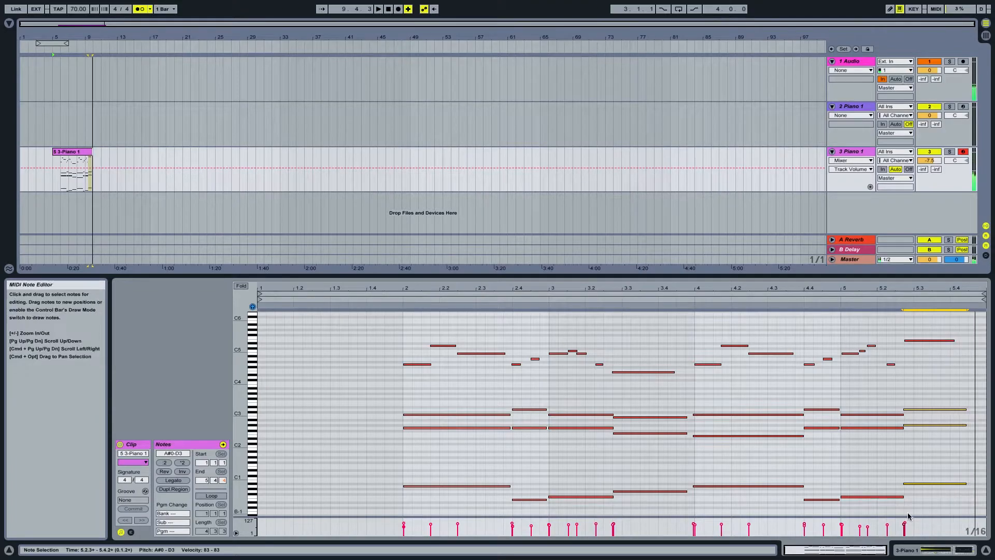
Raise the middle note of the final chord one semitone to A2 and play the ending back.
{"action": "left_click", "coordinate": [934, 425]}
{"action": "key", "text": "Up"}
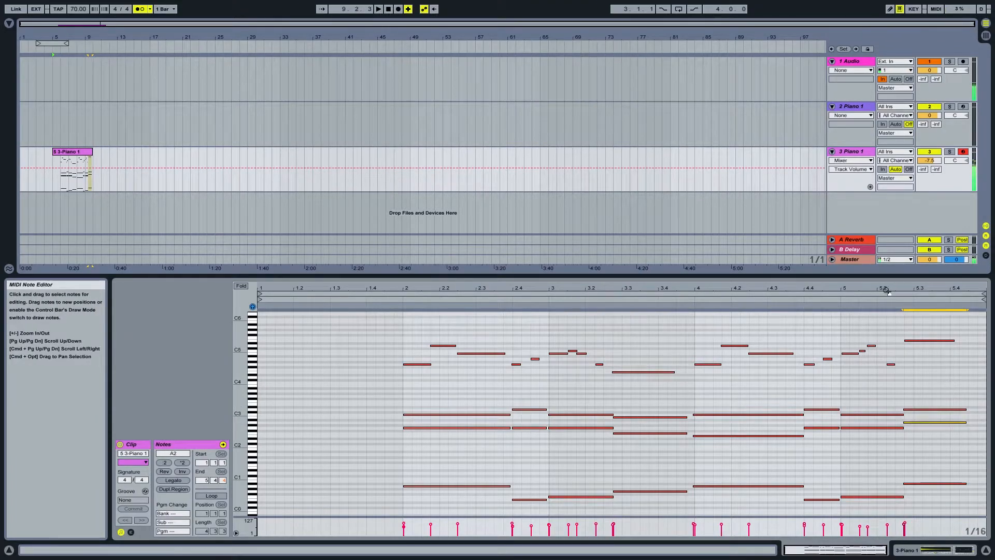
{"action": "left_click", "coordinate": [887, 301]}
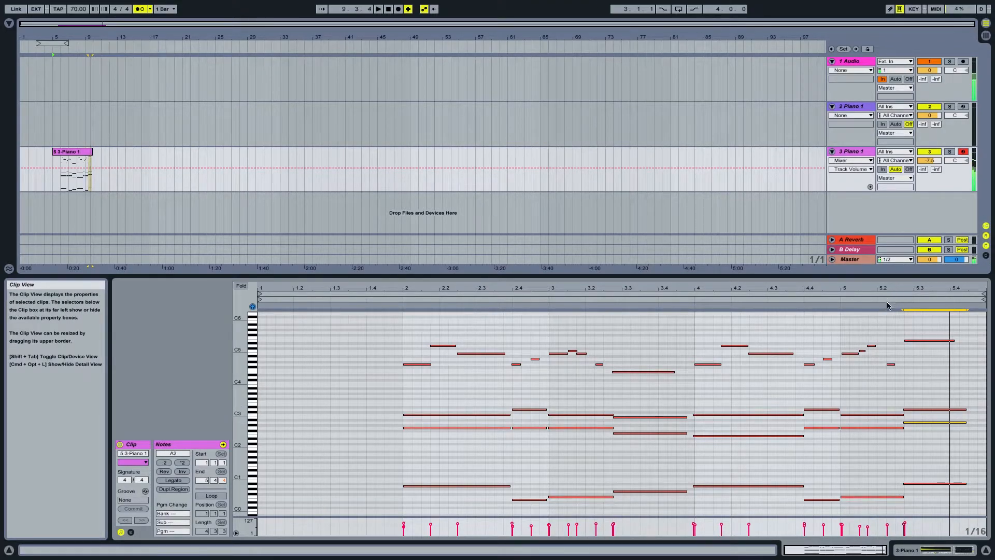
Select the repeated G2 notes shared by the first three chords and play the passage back.
{"action": "left_click", "coordinate": [523, 382]}
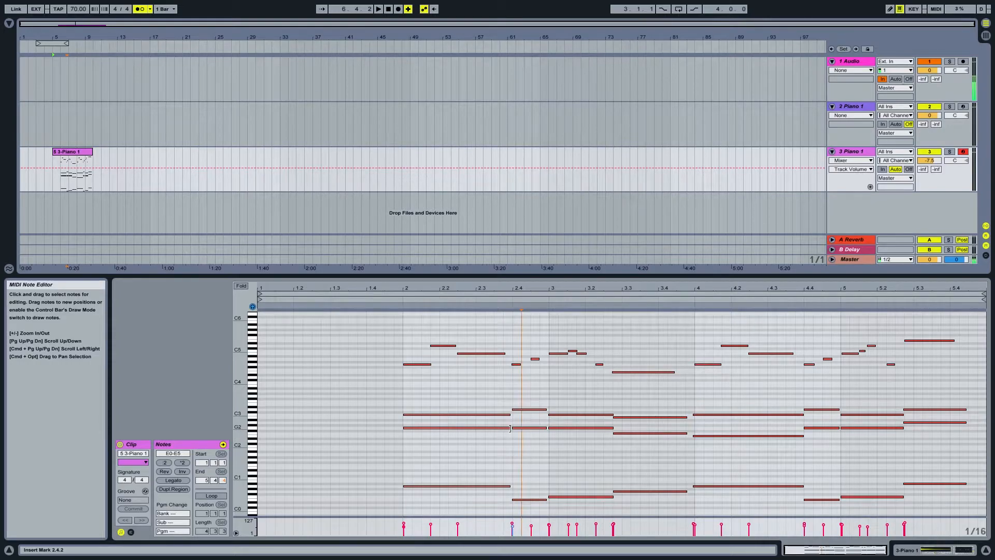
{"action": "left_click_drag", "start_coordinate": [484, 436], "coordinate": [565, 427]}
{"action": "key", "text": "space"}
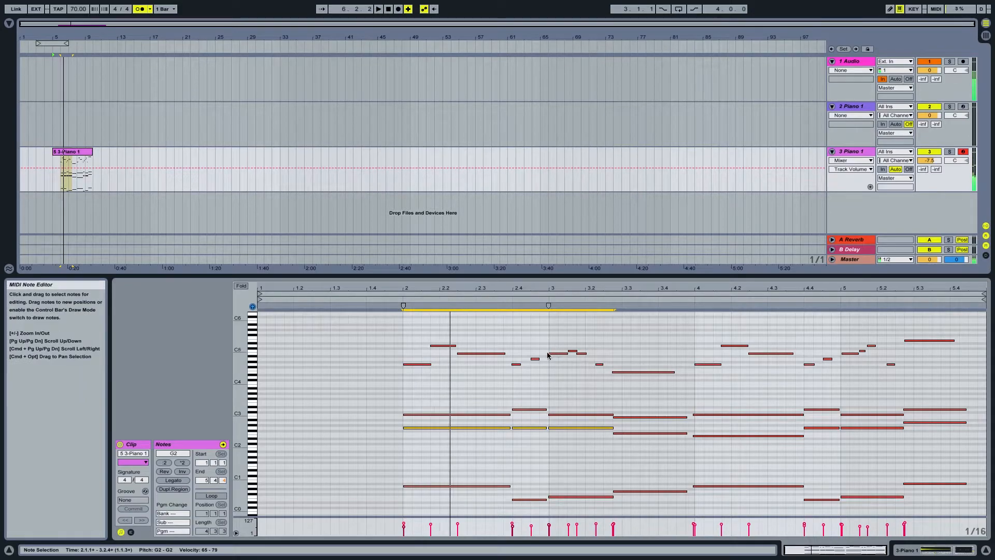
Play the clip back from beat 2.3 to hear the chords under the melody.
{"action": "left_click", "coordinate": [483, 403]}
{"action": "key", "text": "space"}
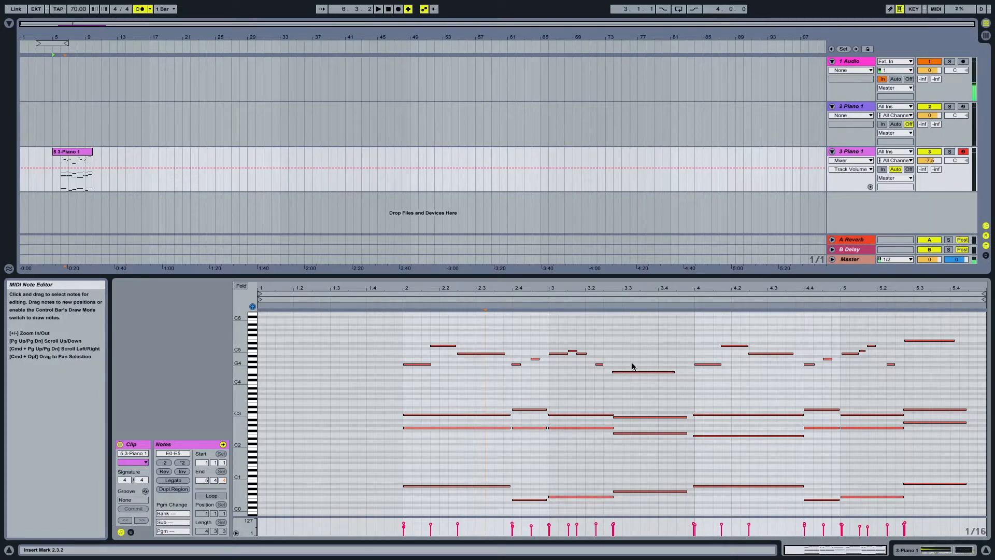
{"action": "scroll", "coordinate": [631, 368], "scroll_direction": "down", "scroll_amount": 3}
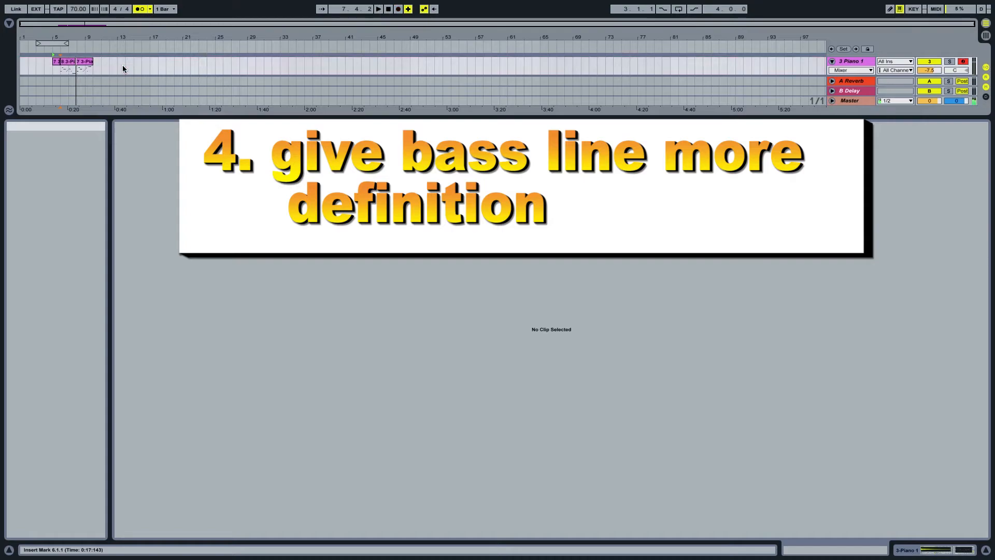
Record a more defined, rhythmic bass line on the 3 Piano 1 track and open the recorded clip for note editing.
{"action": "key", "text": "F9"}
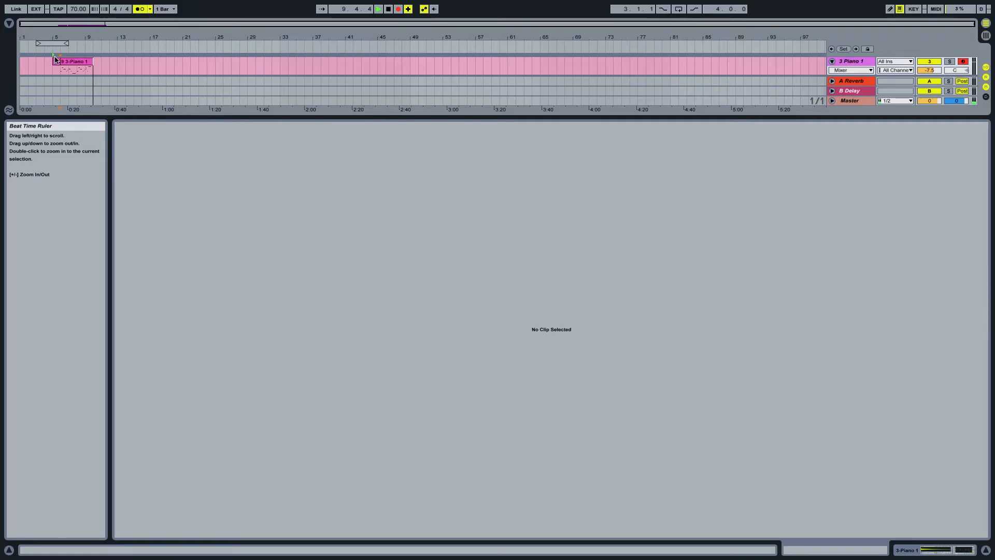
{"action": "key", "text": "space"}
{"action": "double_click", "coordinate": [82, 61]}
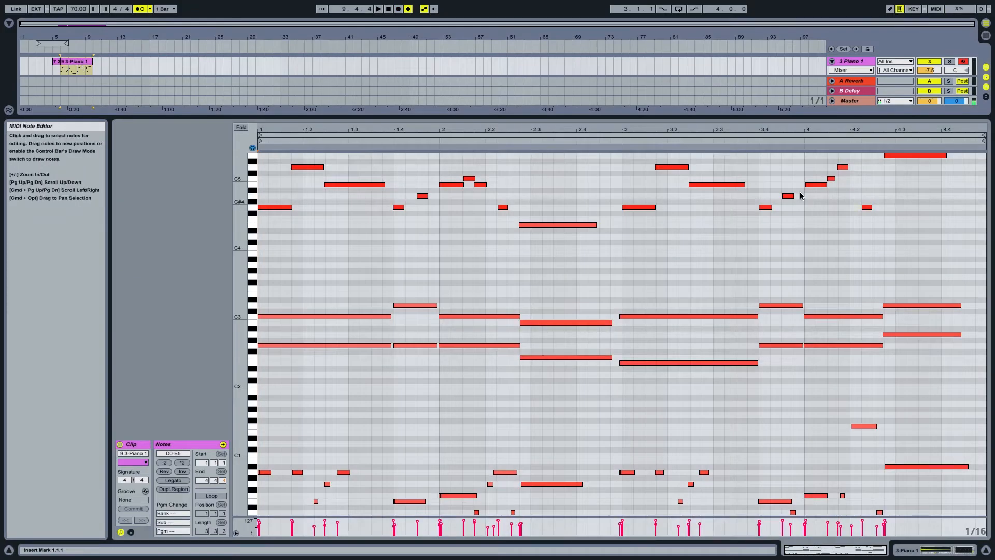
With the grid off, trim the short D0 bass notes and lower the one ending bar 3 to A#-1.
{"action": "scroll", "coordinate": [865, 311], "scroll_direction": "down", "scroll_amount": 5}
{"action": "left_click", "coordinate": [879, 386]}
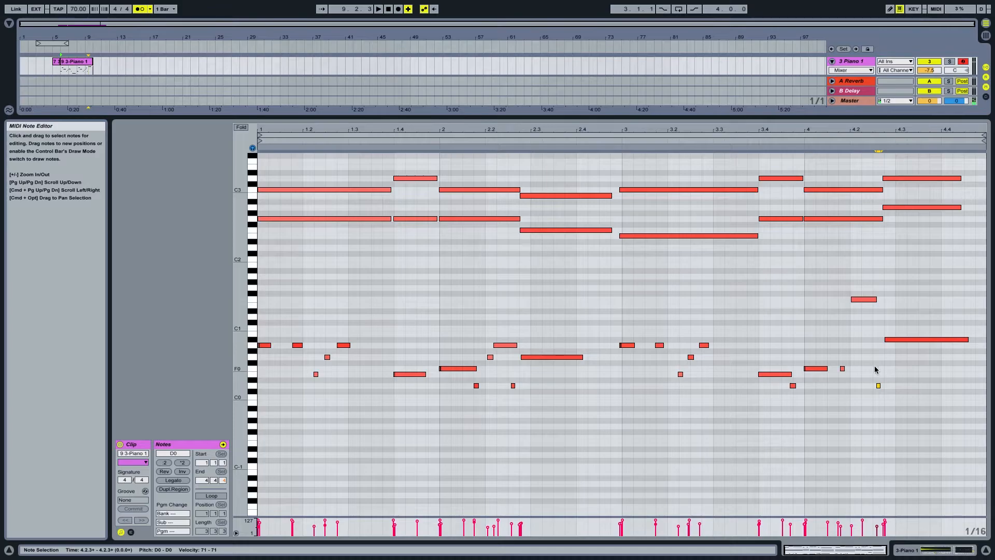
{"action": "right_click", "coordinate": [882, 369]}
{"action": "left_click", "coordinate": [780, 495]}
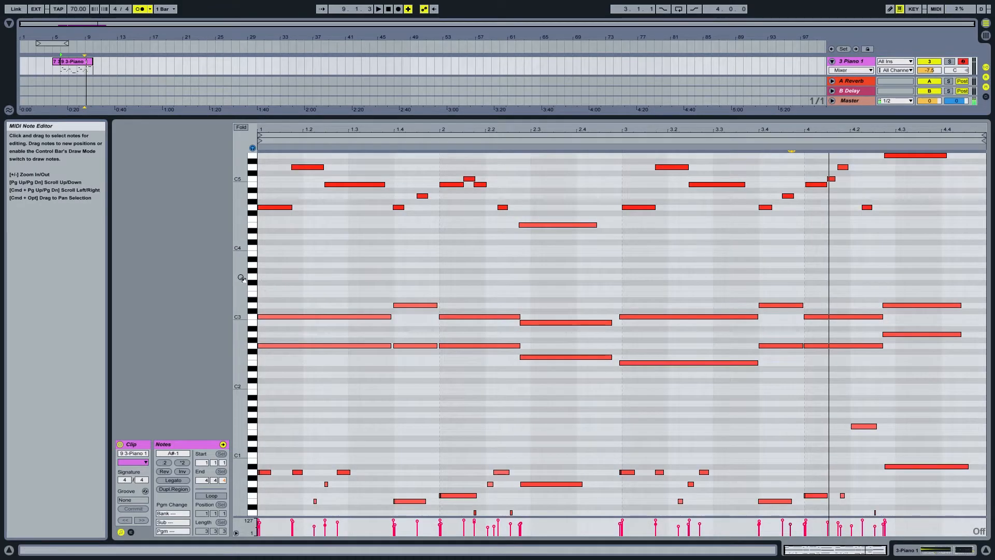
Shorten the first chord's G2 and C3 notes so they end before beat 4 of bar 1.
{"action": "mouse_move", "coordinate": [241, 279]}
{"action": "left_mouse_down"}
{"action": "mouse_move", "coordinate": [217, 285]}
{"action": "mouse_move", "coordinate": [228, 276]}
{"action": "left_mouse_up"}
{"action": "scroll", "coordinate": [417, 237], "scroll_direction": "down", "scroll_amount": 3}
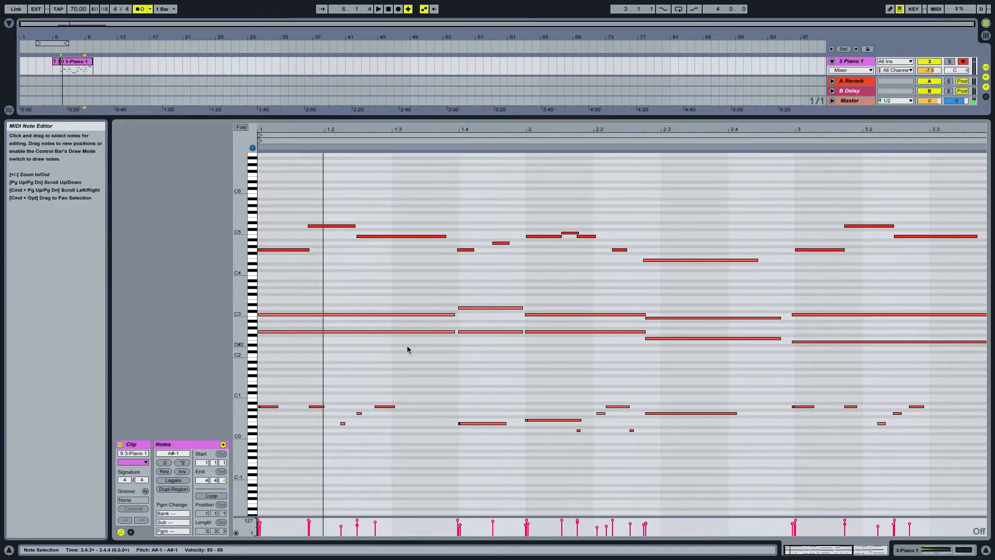
{"action": "left_click_drag", "start_coordinate": [408, 346], "coordinate": [412, 319]}
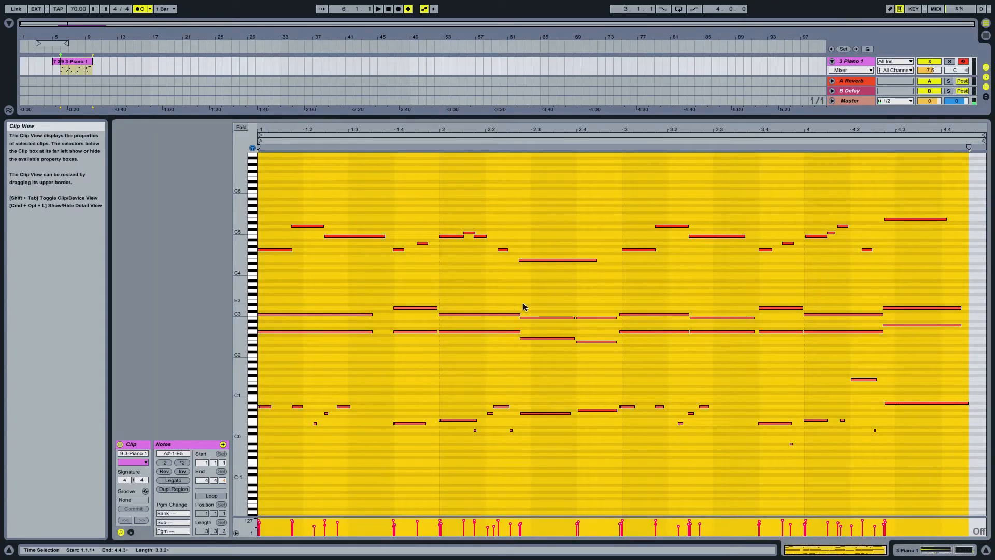
Select all notes in the clip and quantize them to a fixed 1/16 grid.
{"action": "left_click", "coordinate": [574, 289]}
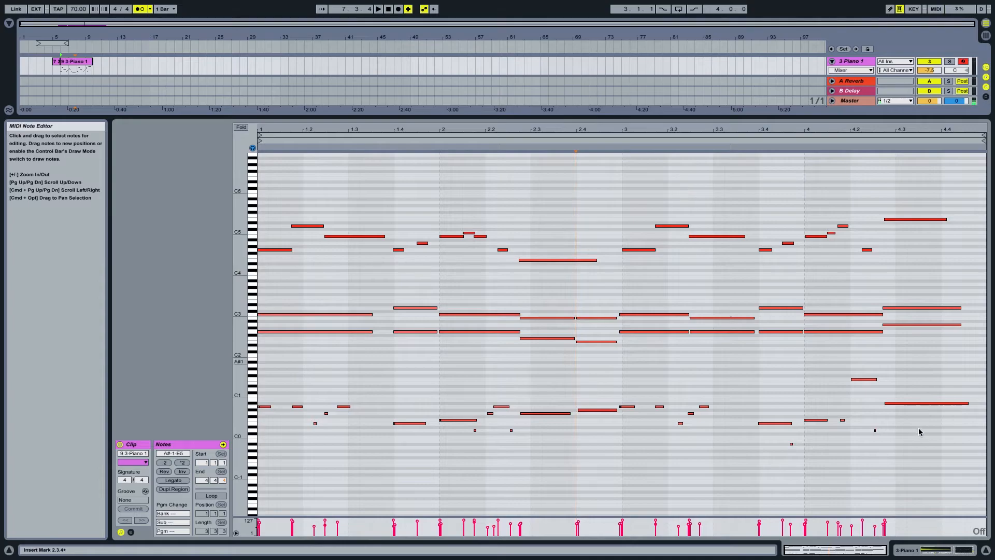
{"action": "left_click_drag", "start_coordinate": [923, 460], "coordinate": [300, 173]}
{"action": "right_click", "coordinate": [321, 174]}
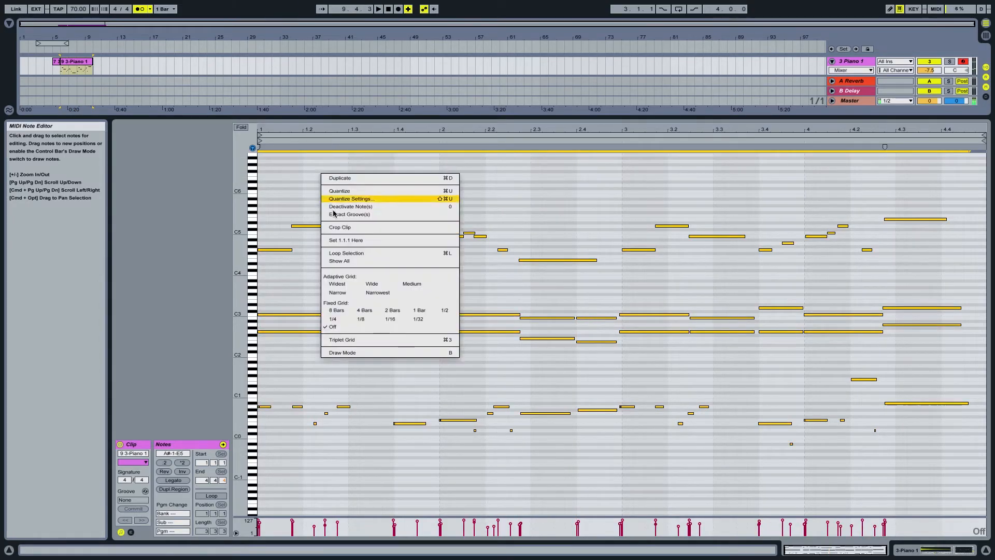
{"action": "left_click", "coordinate": [361, 318]}
{"action": "right_click", "coordinate": [325, 179]}
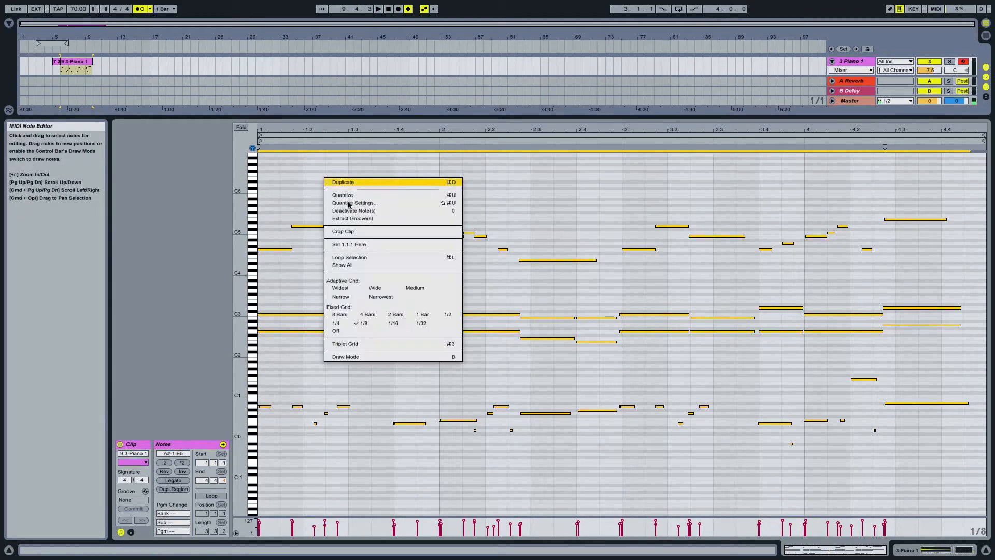
{"action": "left_click", "coordinate": [393, 322]}
{"action": "right_click", "coordinate": [373, 189]}
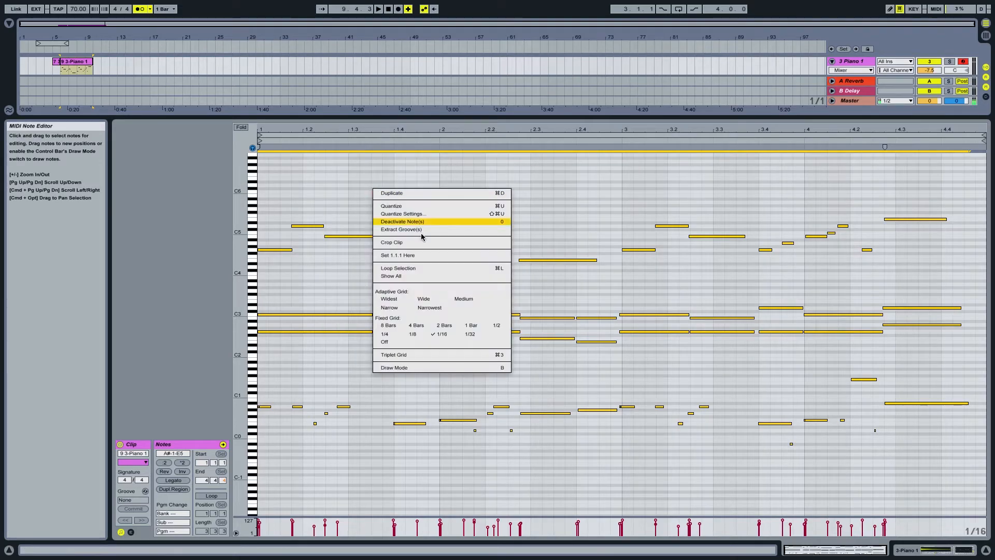
{"action": "left_click", "coordinate": [409, 208]}
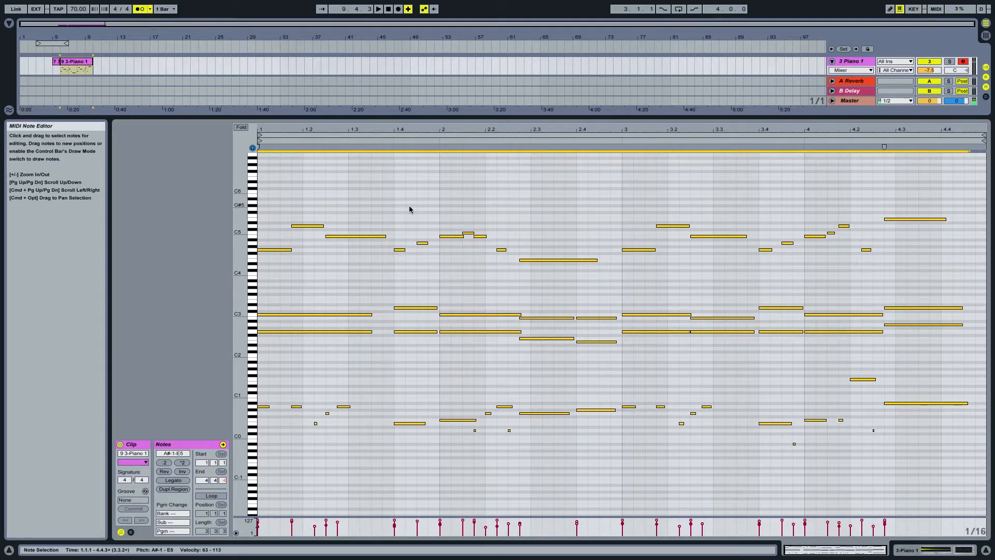
Play the quantized clip back and record high accent notes around C7 at the ends of bars 2 and 4.
{"action": "left_click", "coordinate": [287, 236]}
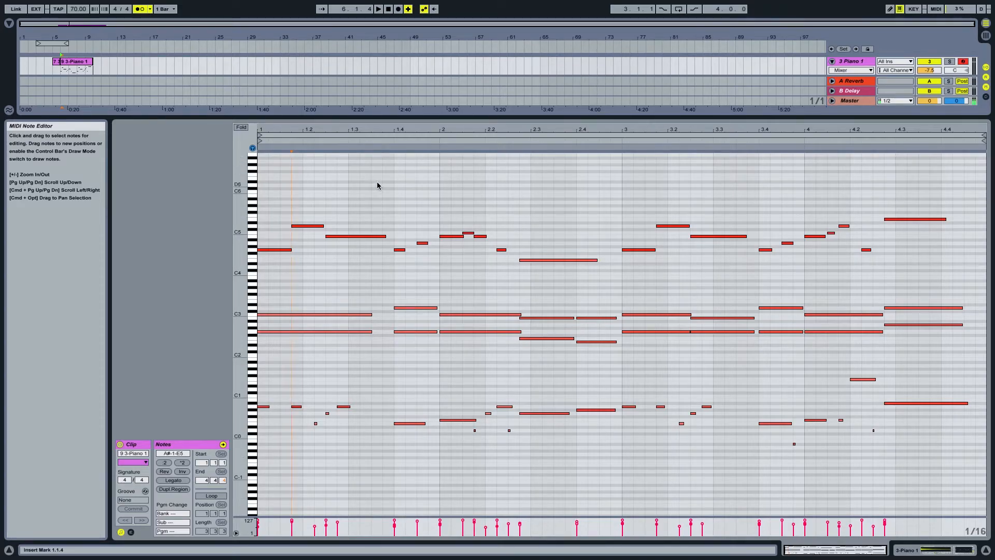
{"action": "key", "text": "space"}
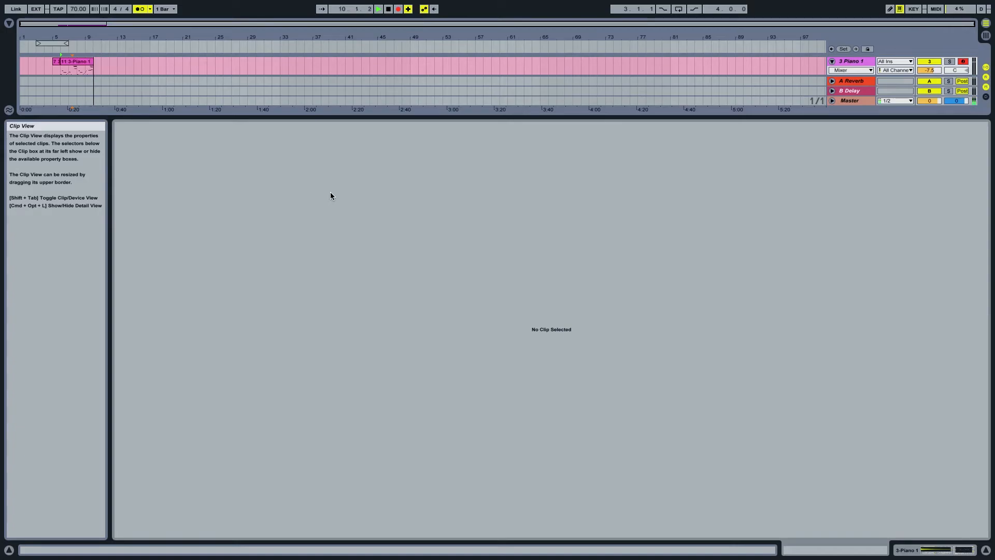
{"action": "key", "text": "space"}
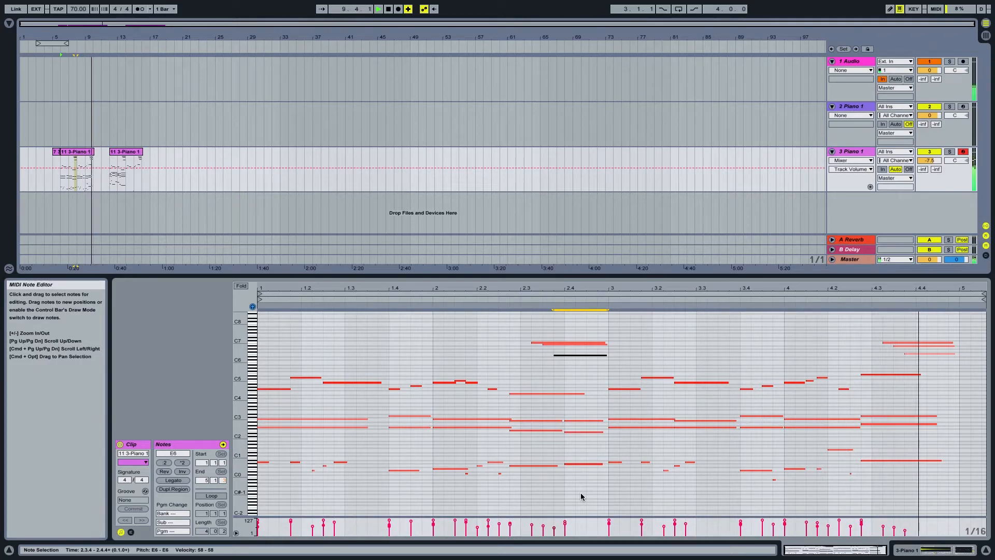
Enlarge the arrangement area and copy the four-bar piano clip to bar 12 for a reharmonized version.
{"action": "key", "text": "space"}
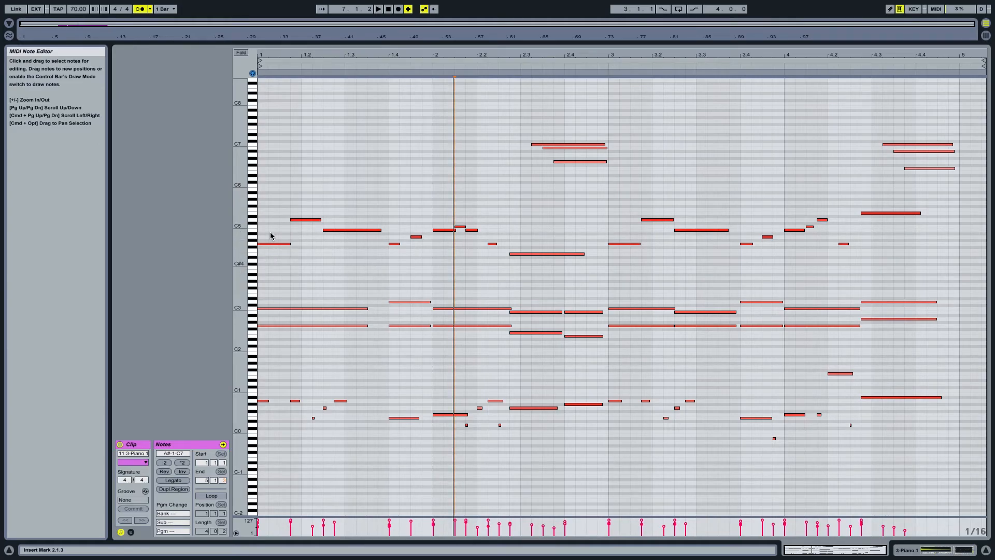
{"action": "left_click_drag", "start_coordinate": [520, 45], "coordinate": [490, 274]}
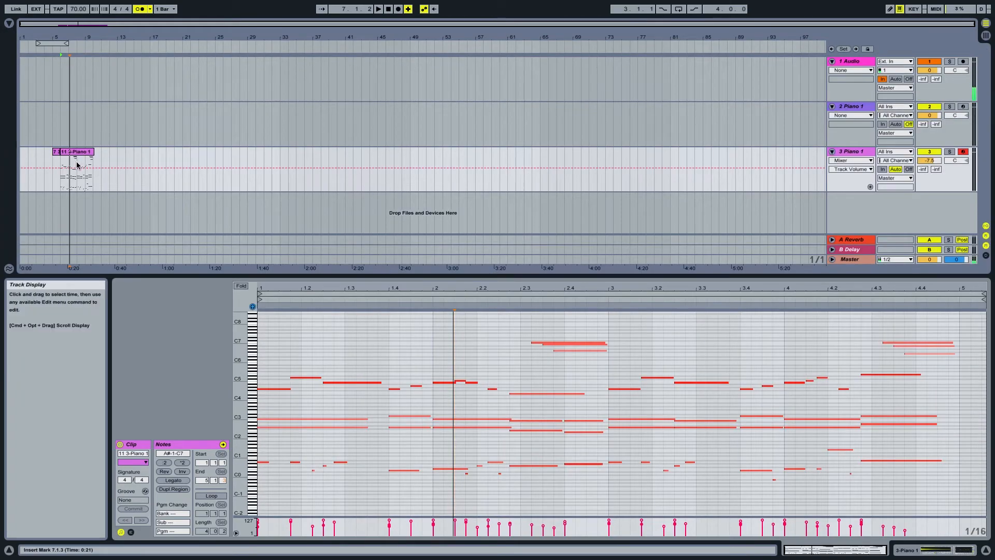
{"action": "left_click", "coordinate": [77, 158]}
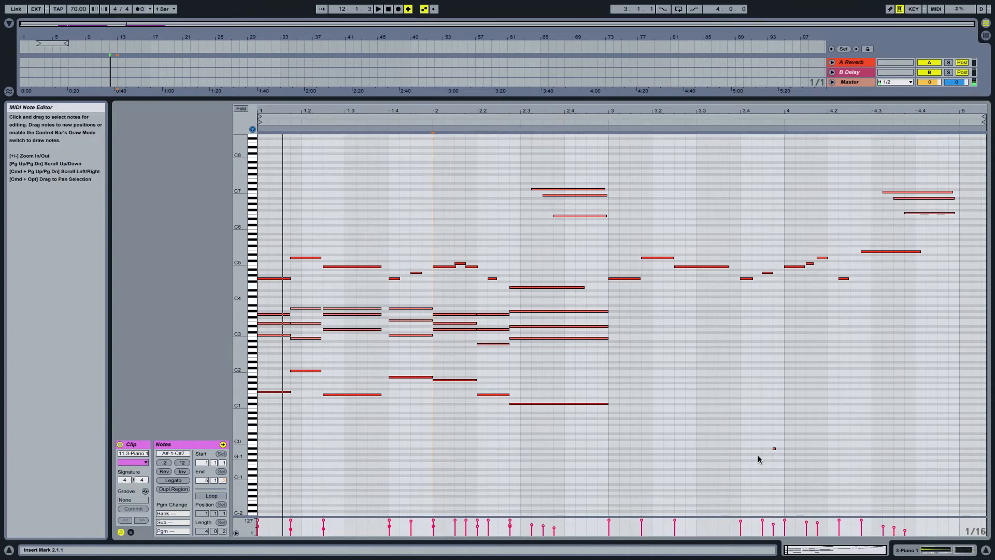
Play back the reharmonized copy at bar 12 and the original clip to compare their harmonic rhythm.
{"action": "key", "text": "space"}
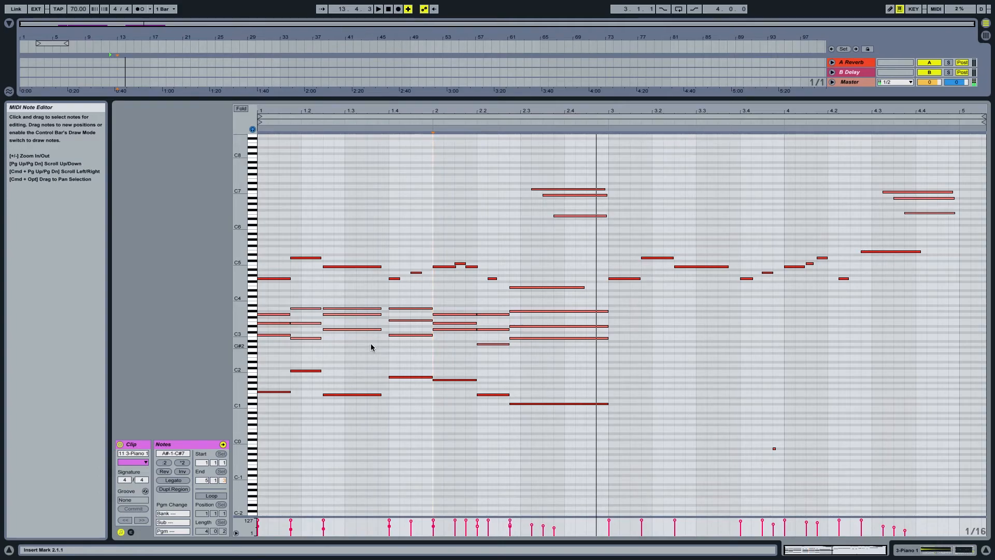
{"action": "key", "text": "Home"}
{"action": "left_click", "coordinate": [274, 278]}
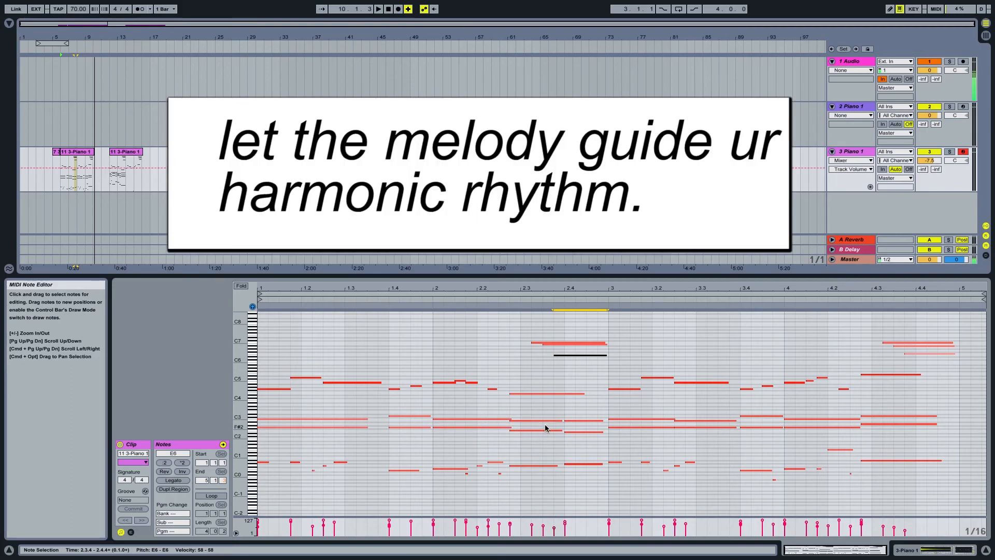
{"action": "left_click", "coordinate": [505, 299]}
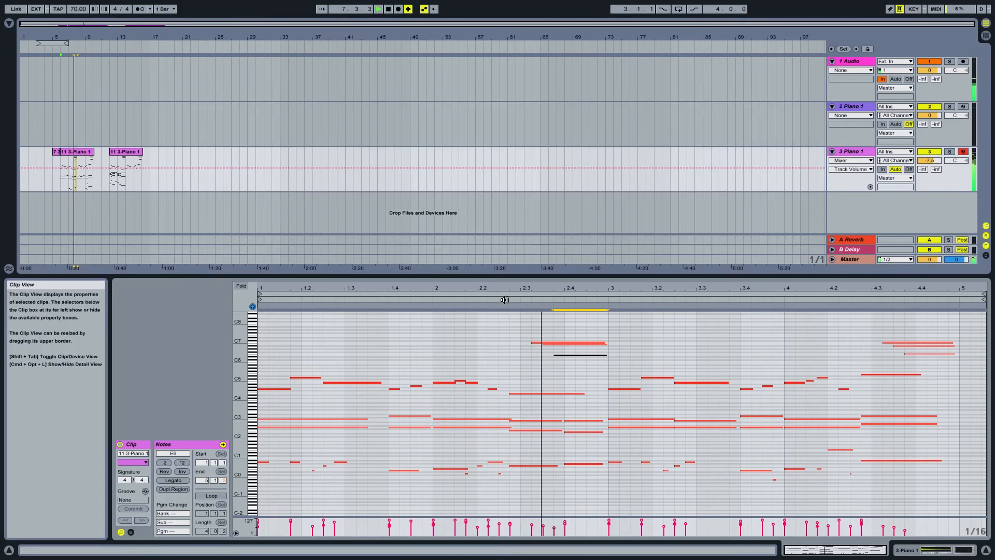
{"action": "key", "text": "space"}
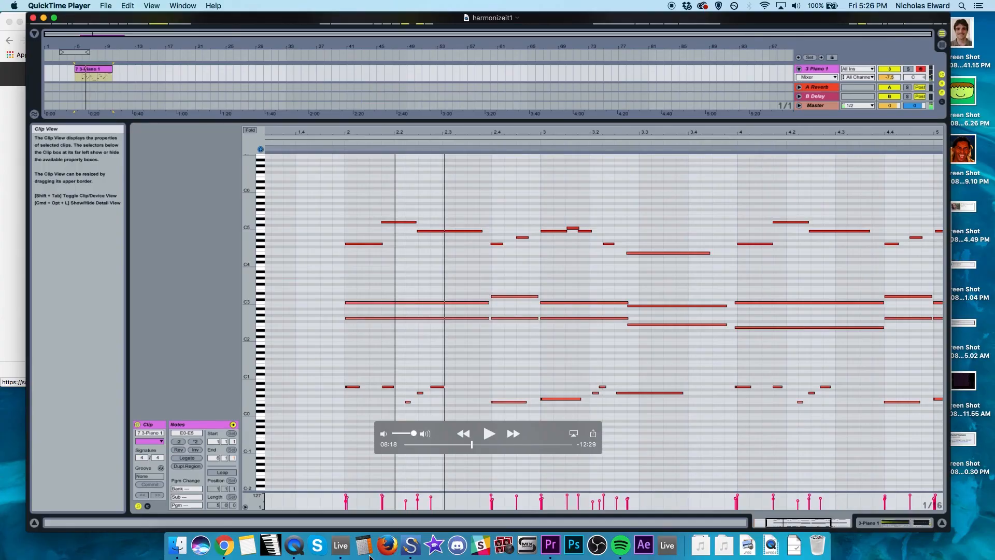
{"action": "right_click", "coordinate": [305, 542]}
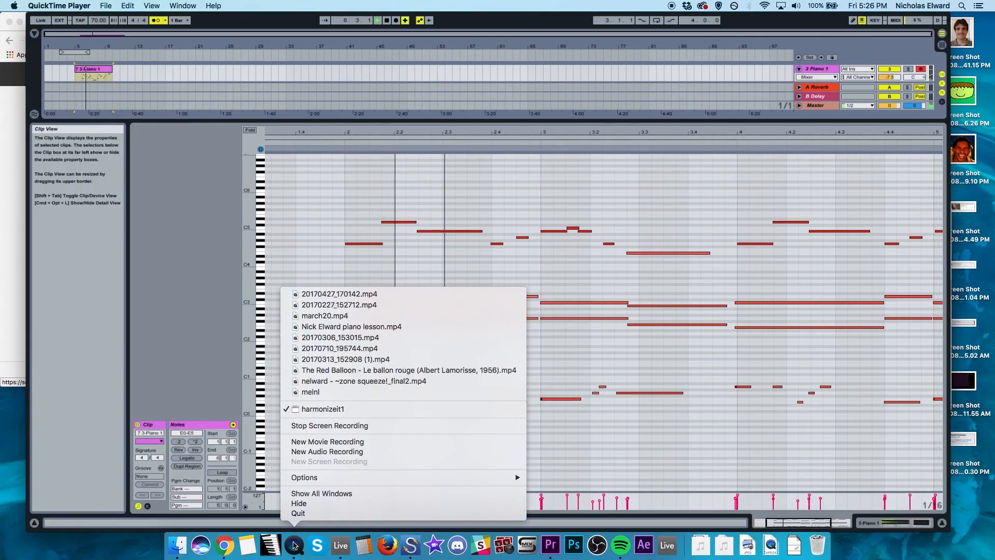